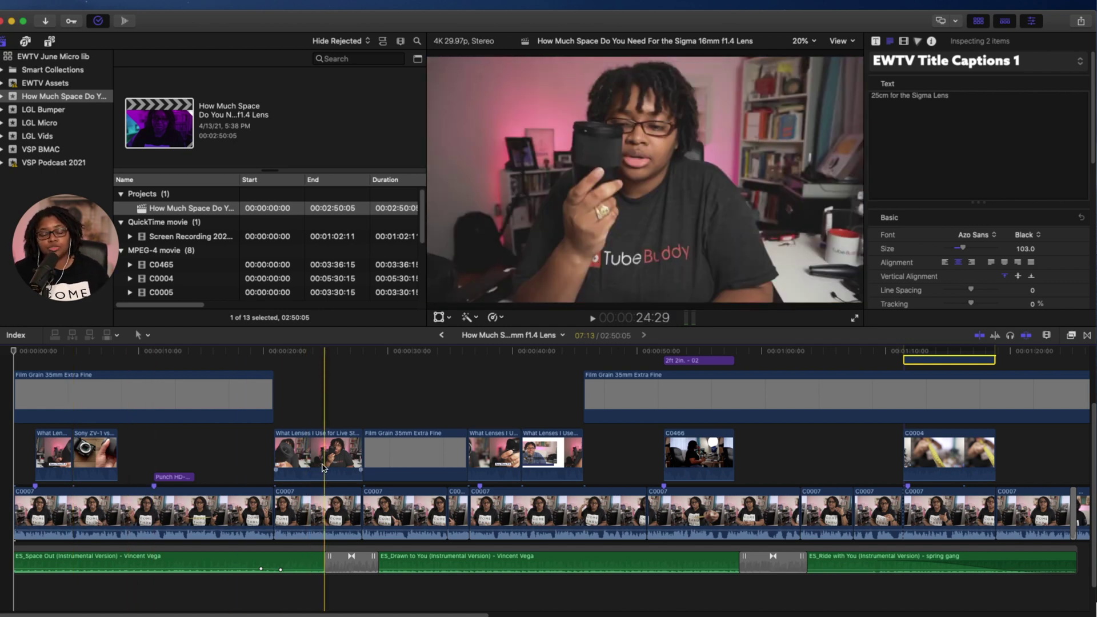
# Duplicate the lens project with new settings, with the cursor at the name's start for 'IG-'
pyautogui.click(134, 211)
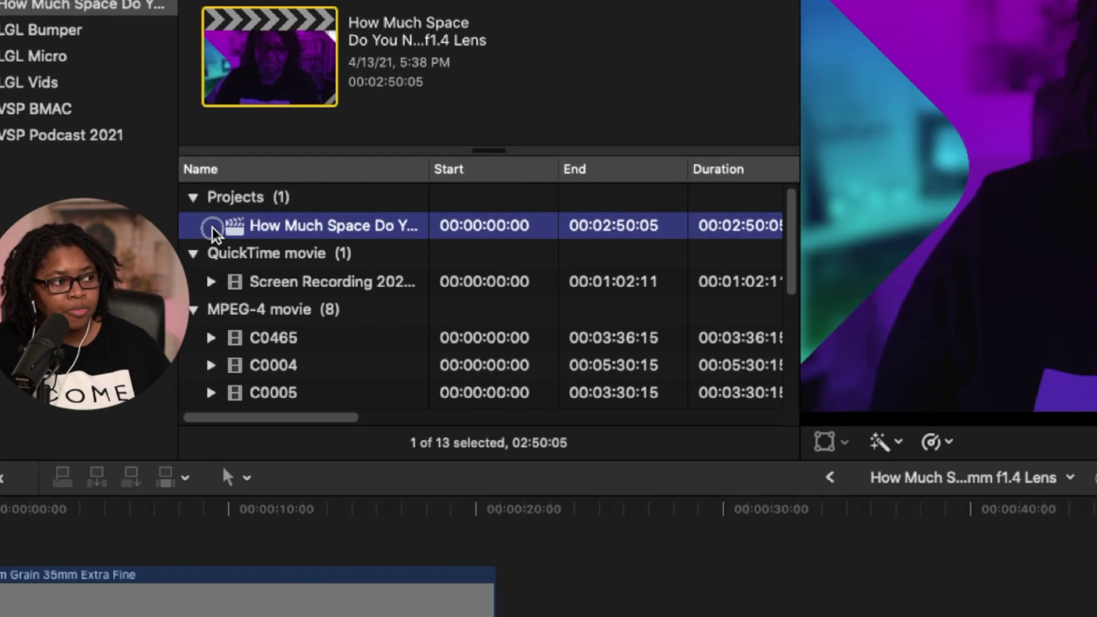
pyautogui.rightClick(133, 210)
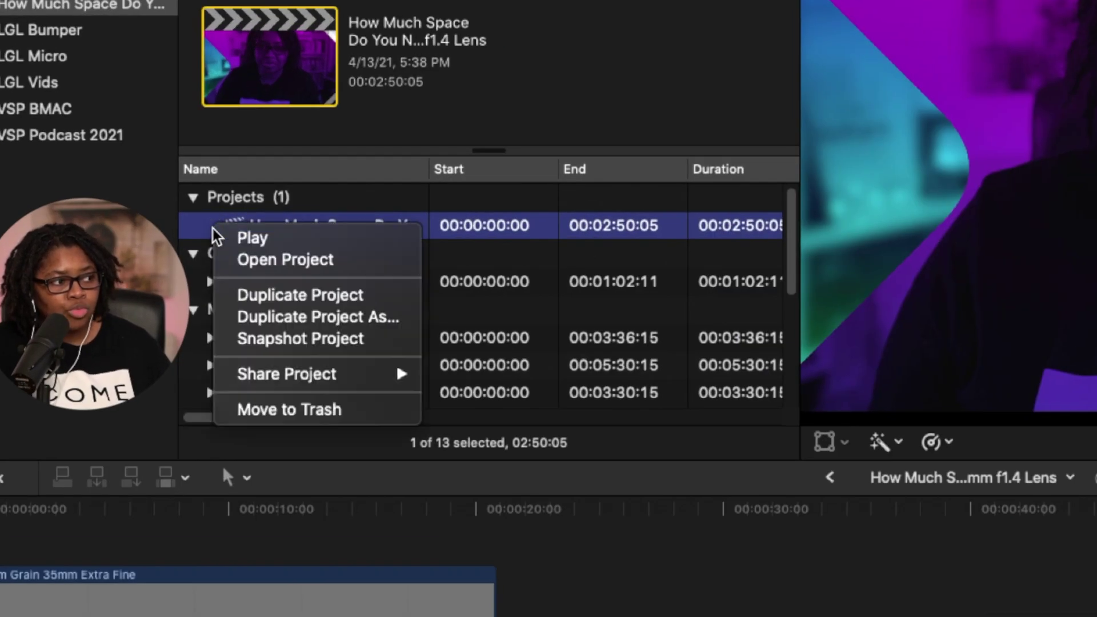
pyautogui.click(235, 318)
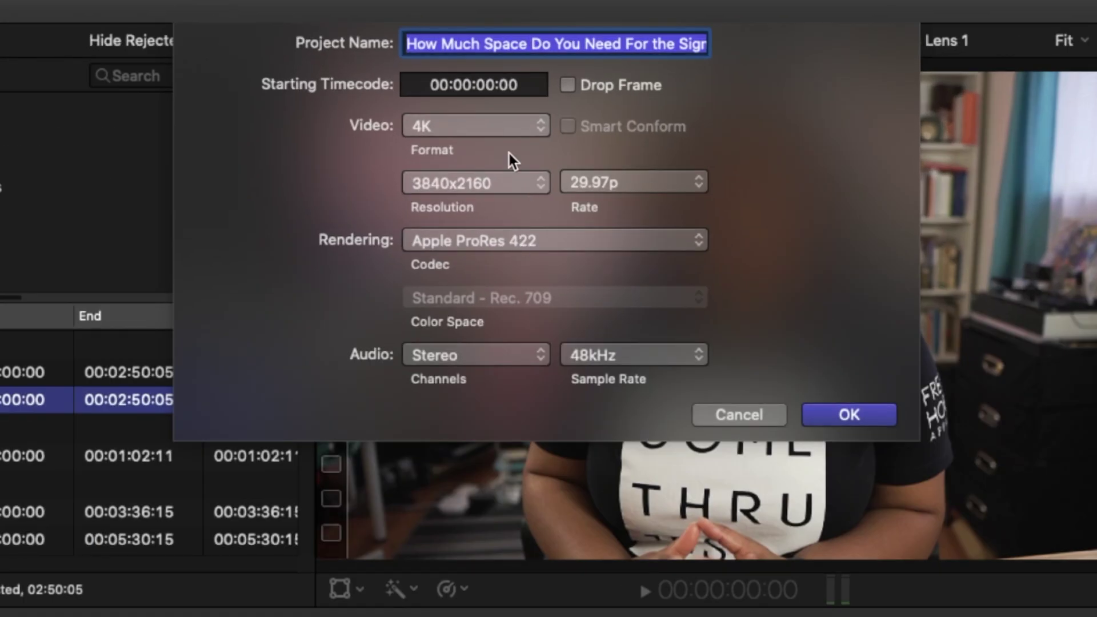
pyautogui.click(410, 47)
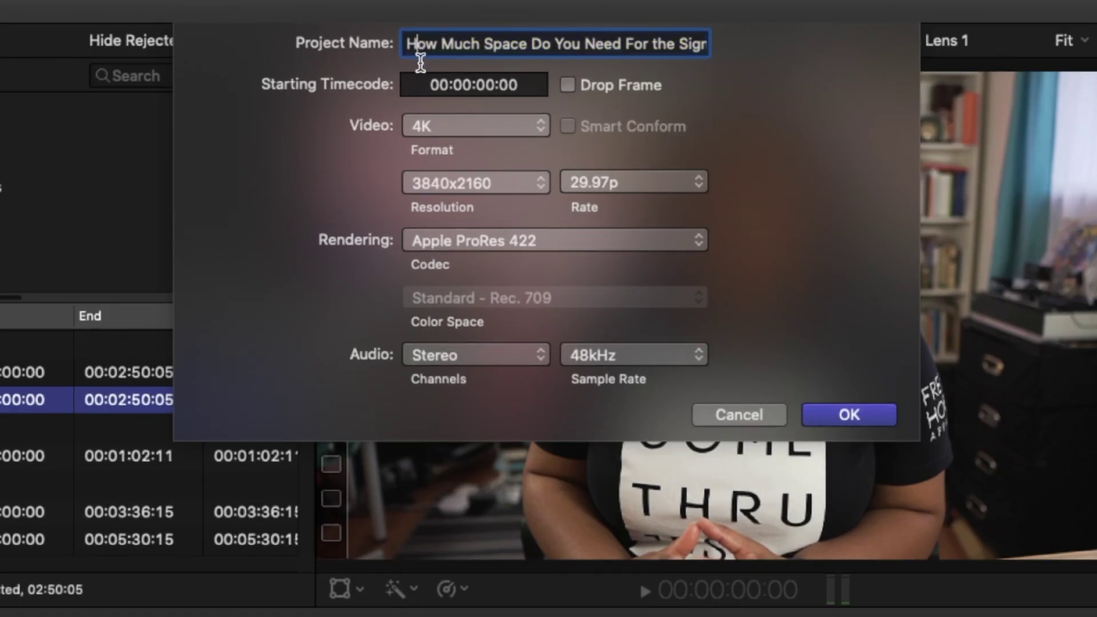
pyautogui.press('Right')
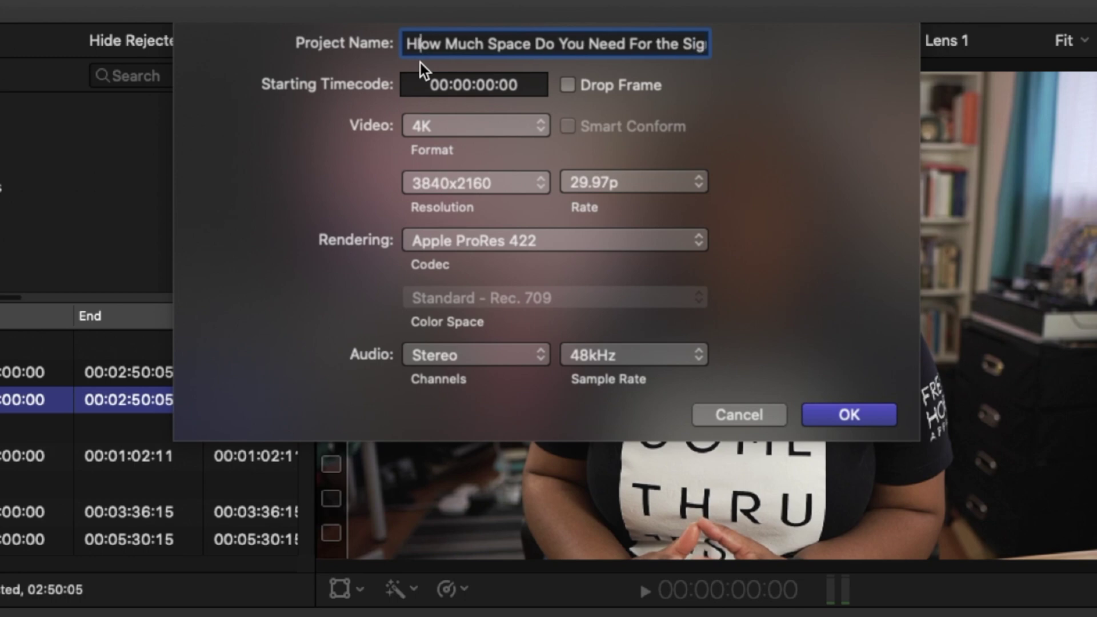
pyautogui.press('Left')
pyautogui.write('IG-')
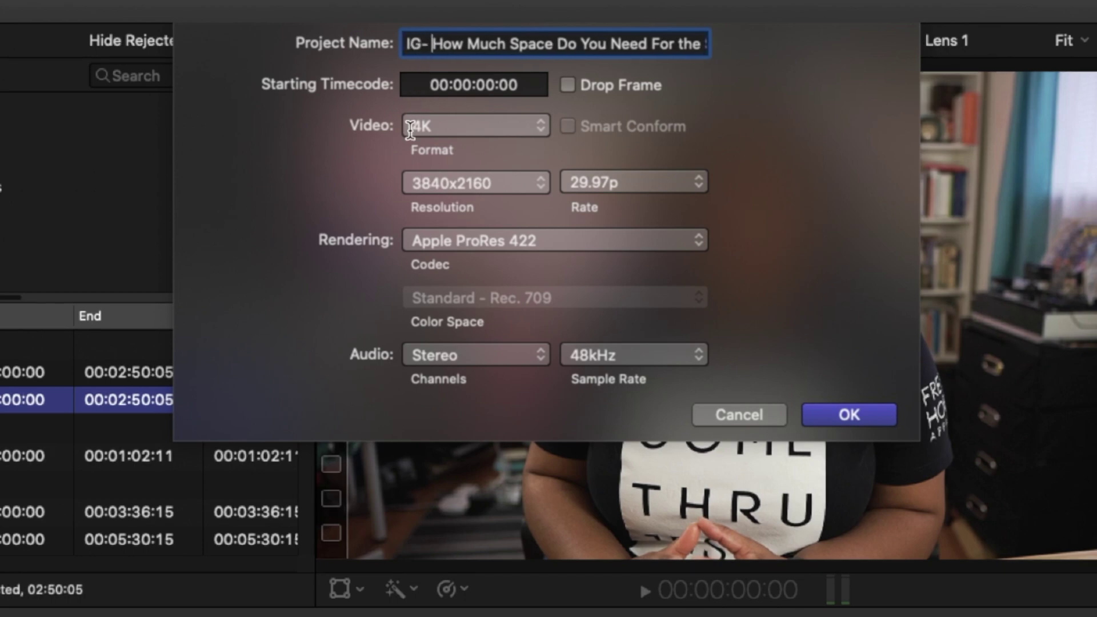
# Choose Vertical format at 2160x3840 resolution and enable Smart Conform for the copy
pyautogui.click(428, 127)
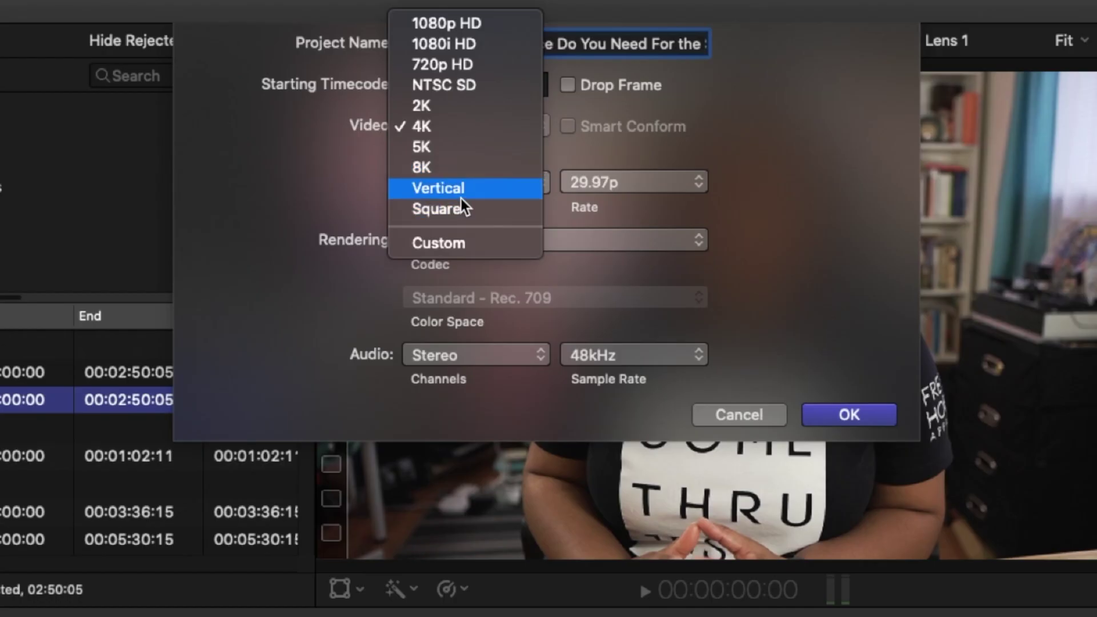
pyautogui.click(477, 191)
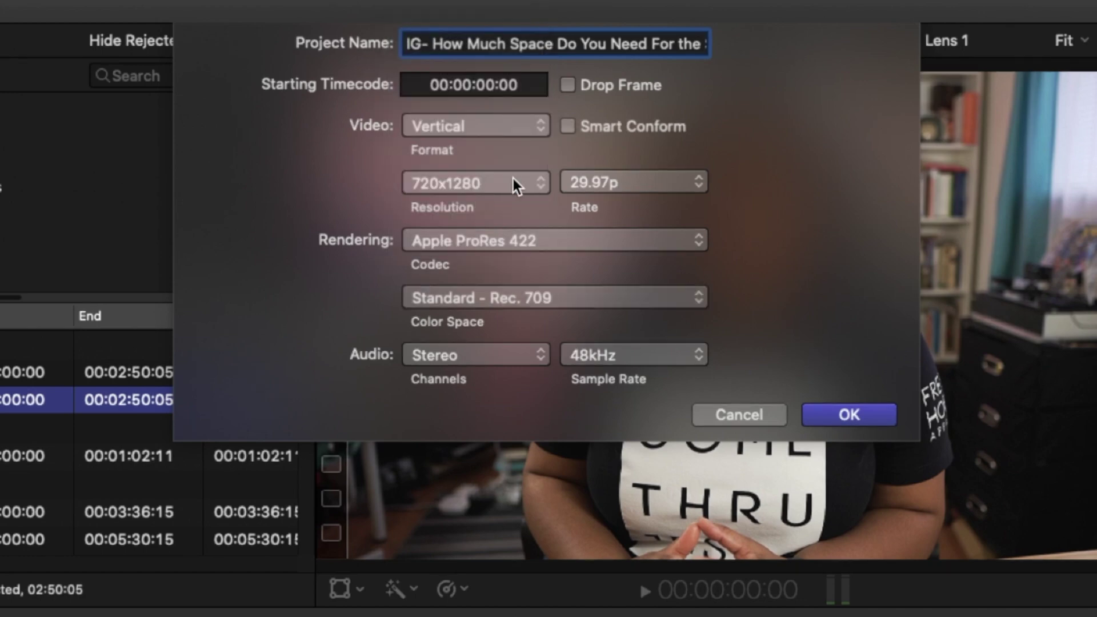
pyautogui.click(511, 181)
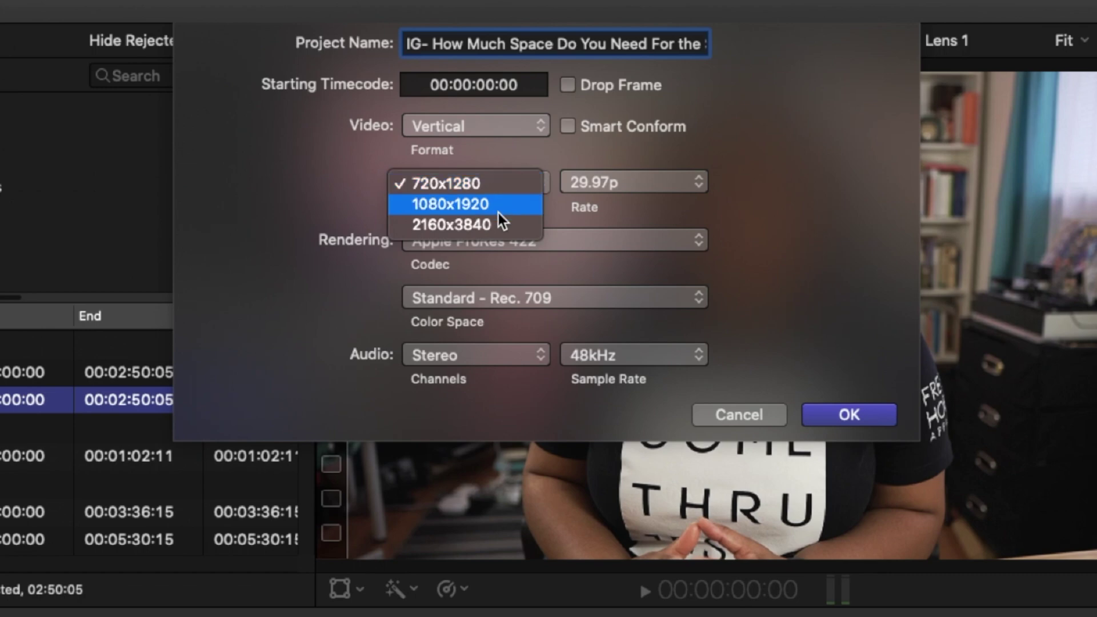
pyautogui.click(498, 228)
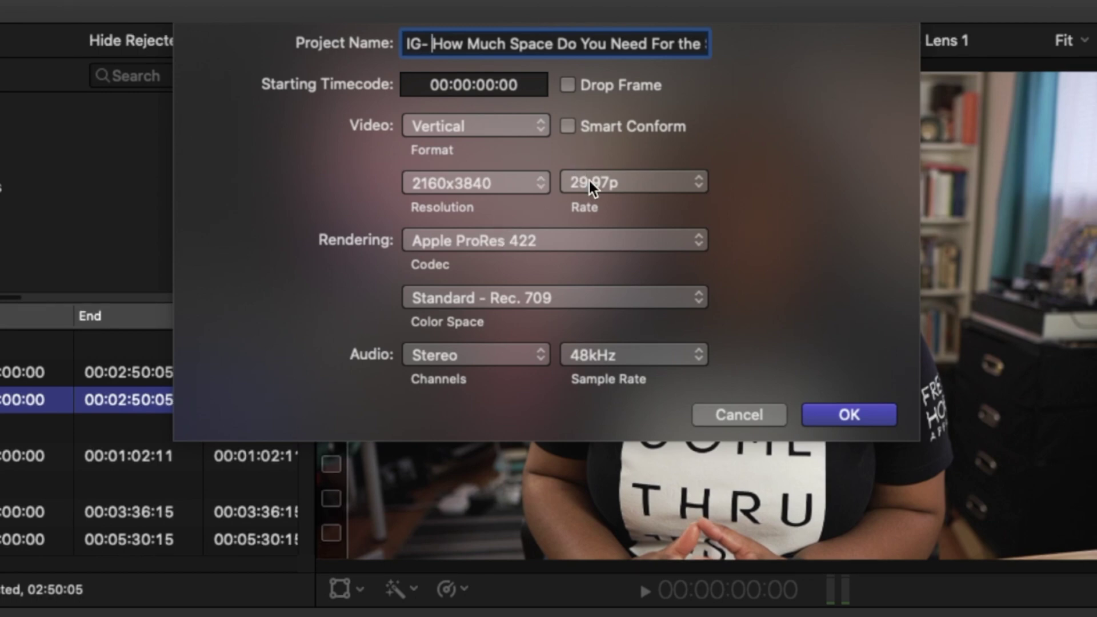
pyautogui.click(567, 126)
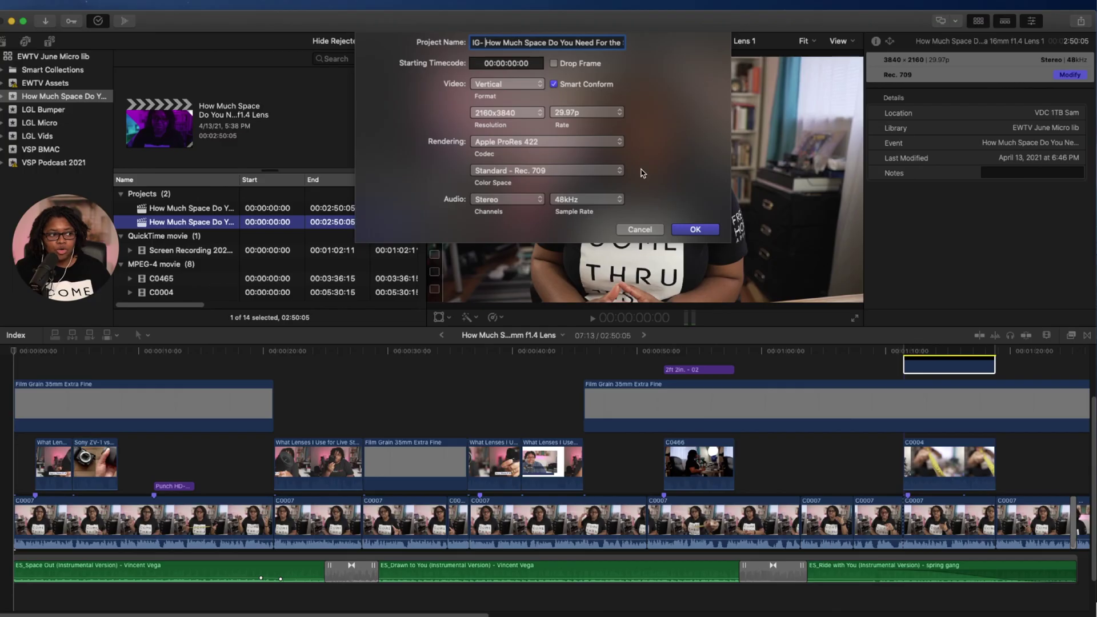
# Confirm the dialog to create the vertical IG- copy of the lens project
pyautogui.click(699, 230)
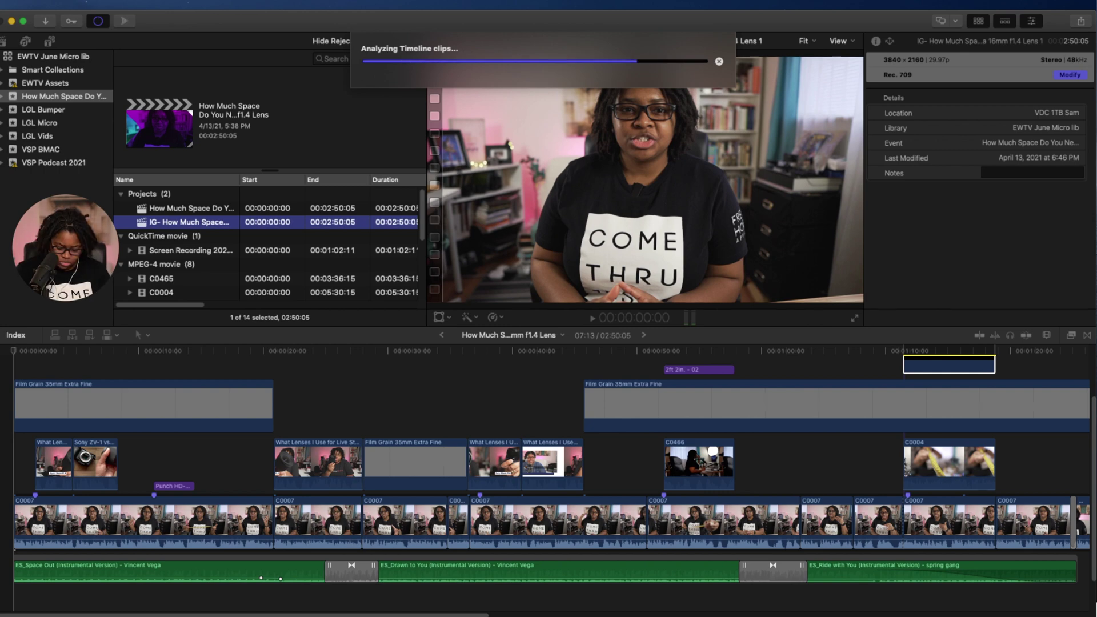
pyautogui.doubleClick(172, 222)
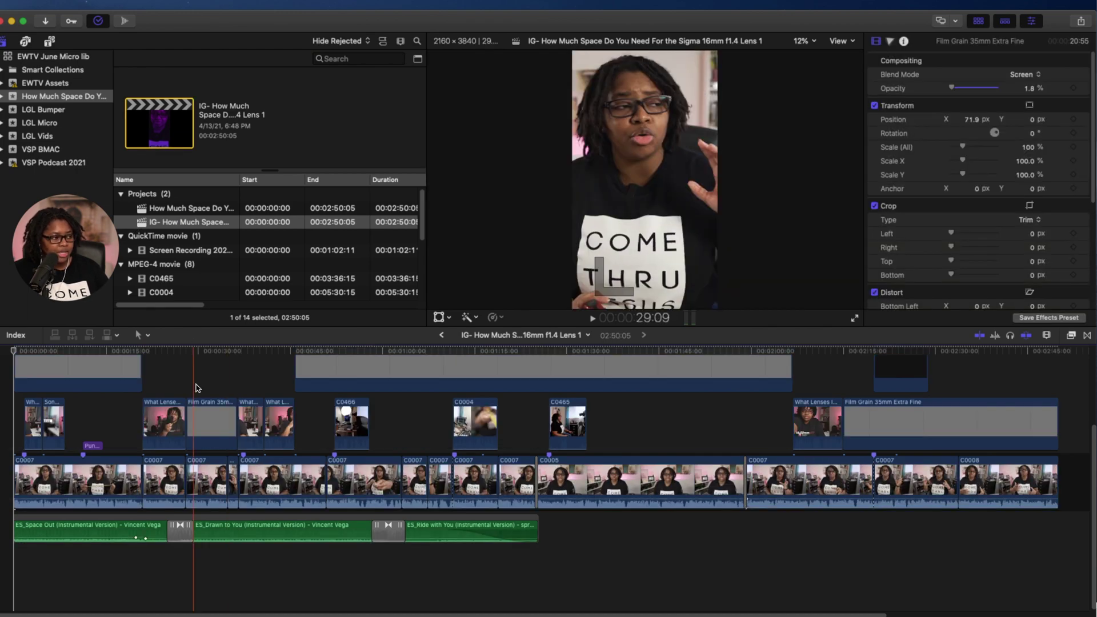
pyautogui.scroll(5, 225, 392)
pyautogui.click(50, 383)
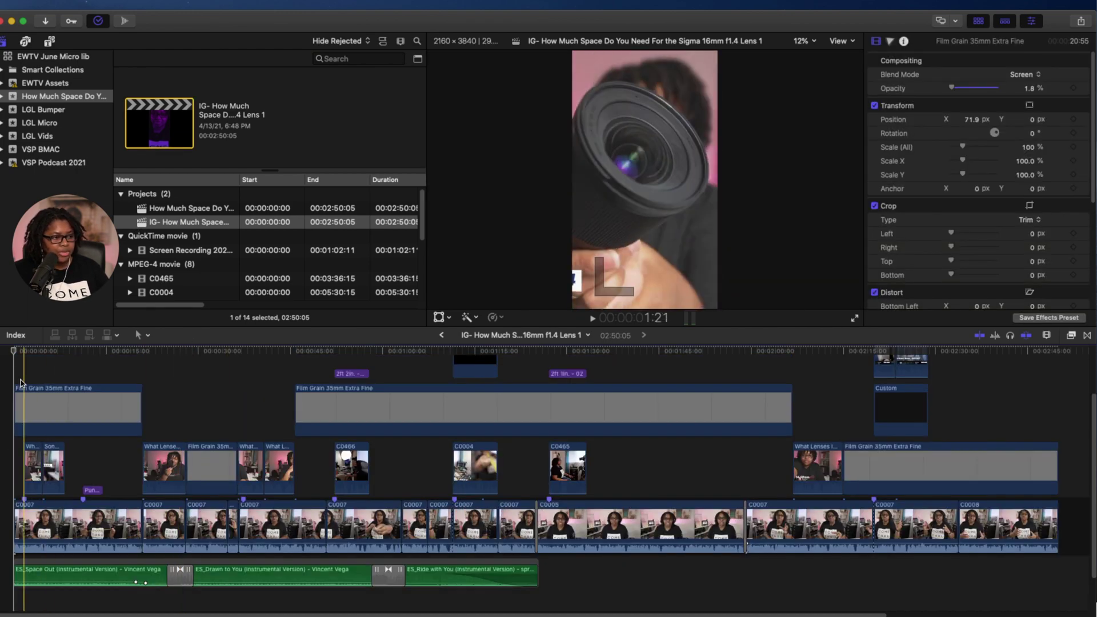
pyautogui.press('Home')
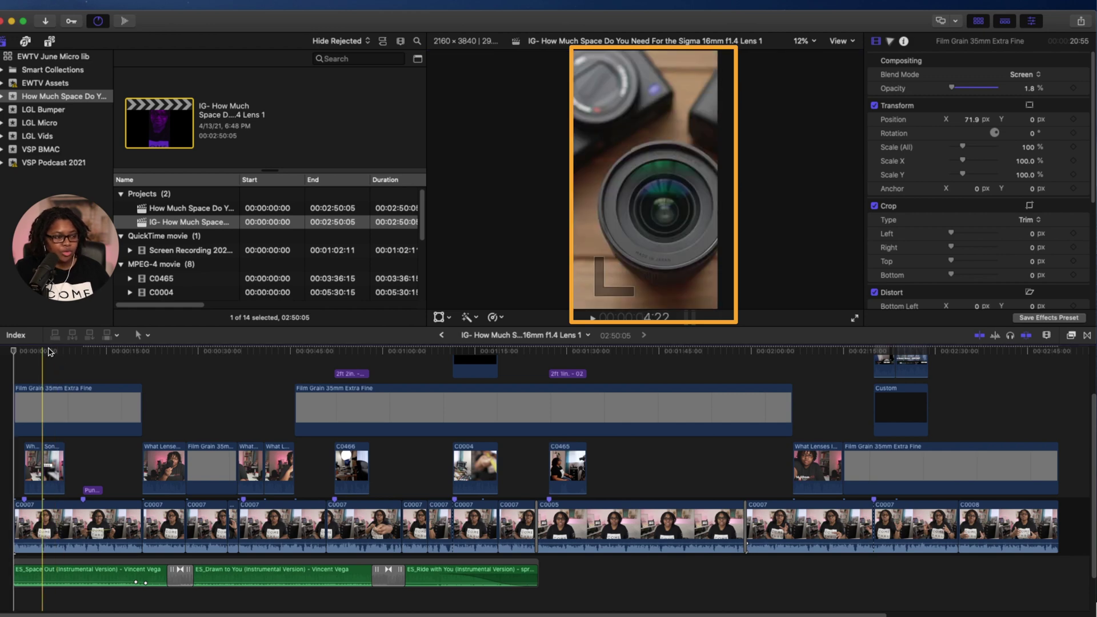
pyautogui.click(15, 352)
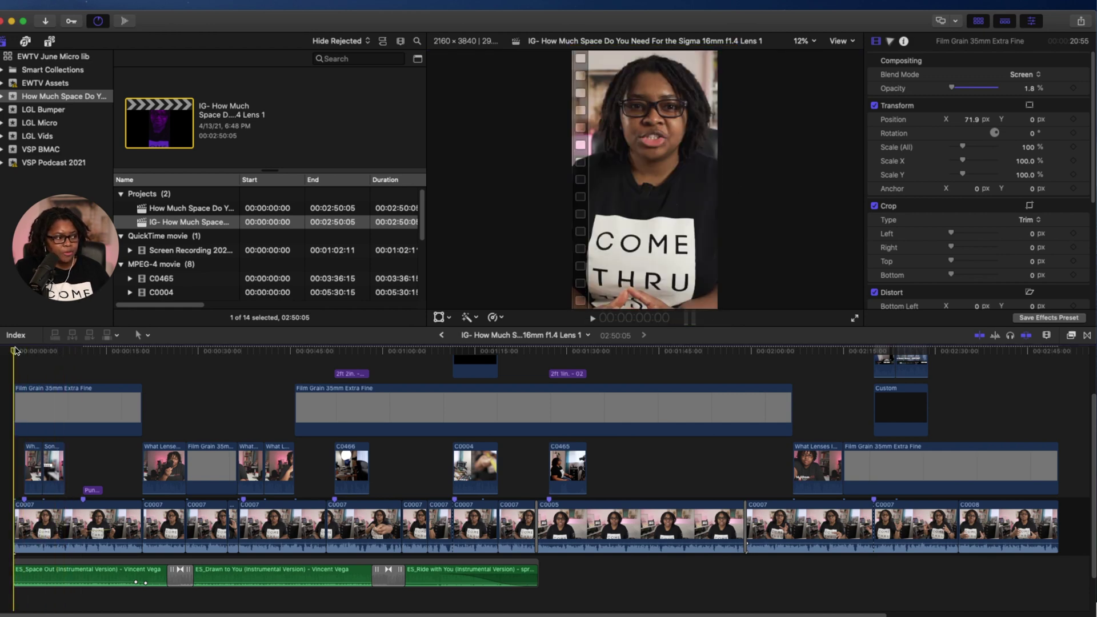
pyautogui.press('space')
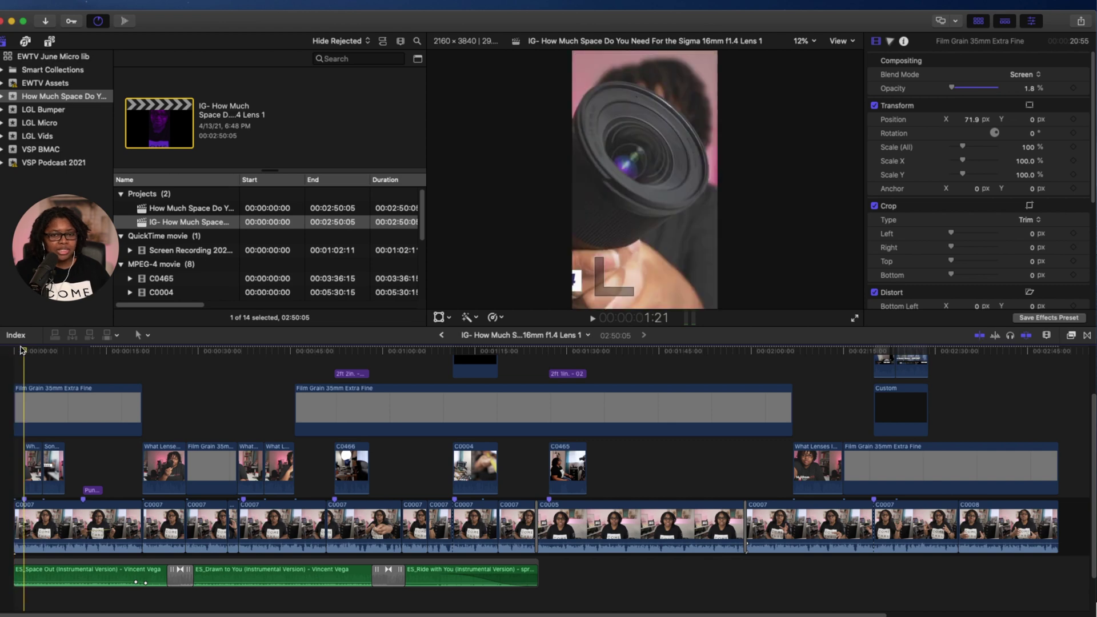
pyautogui.click(22, 350)
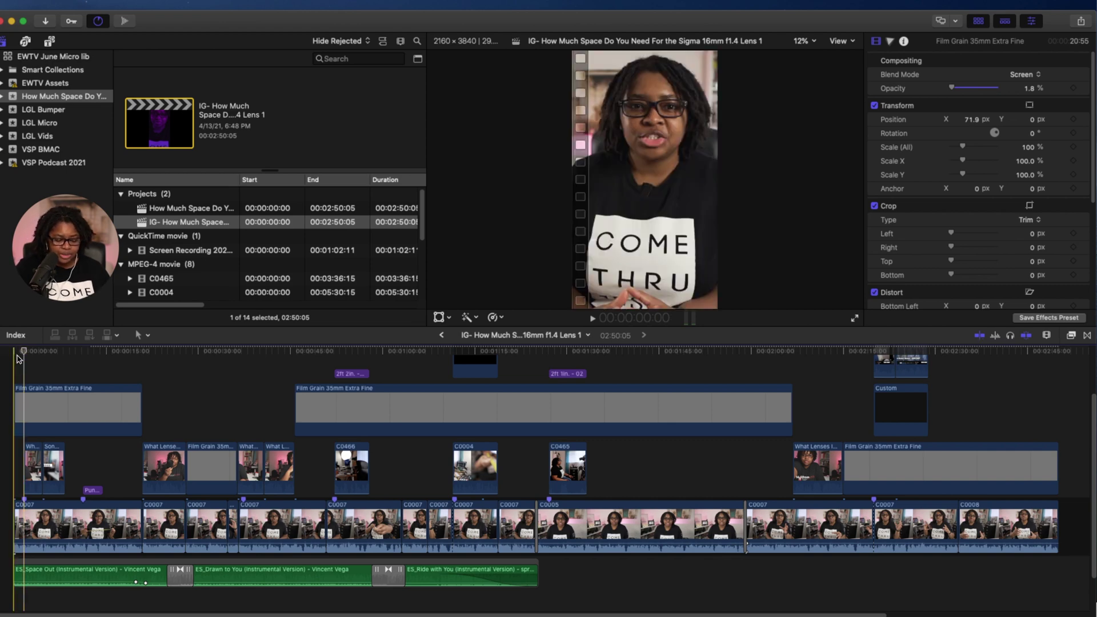
pyautogui.press('super+equal')
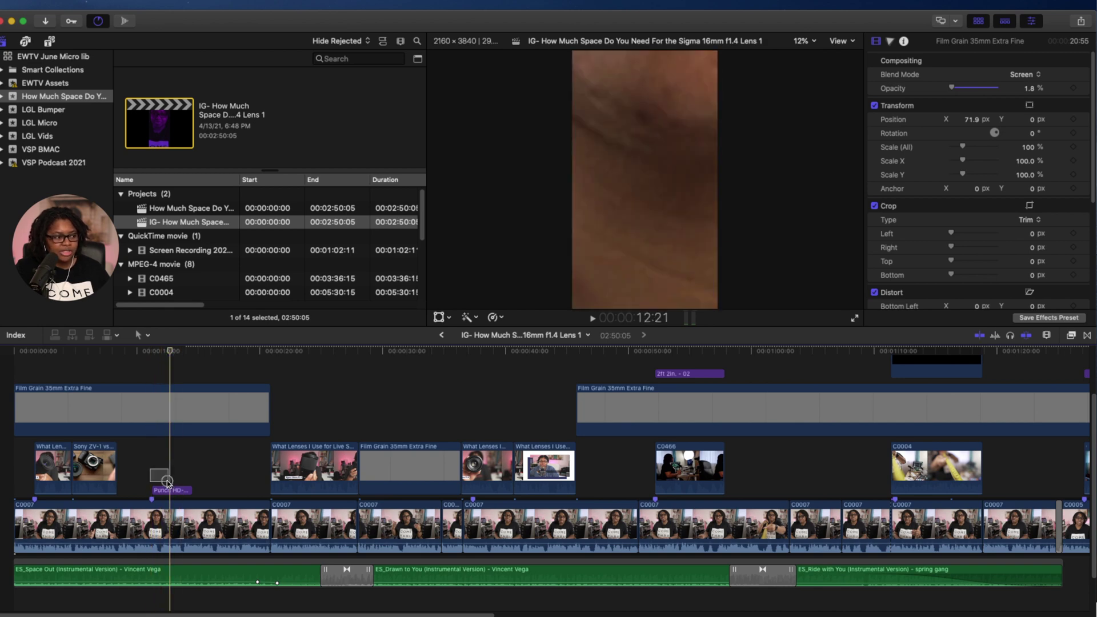
pyautogui.click(176, 490)
pyautogui.press('v')
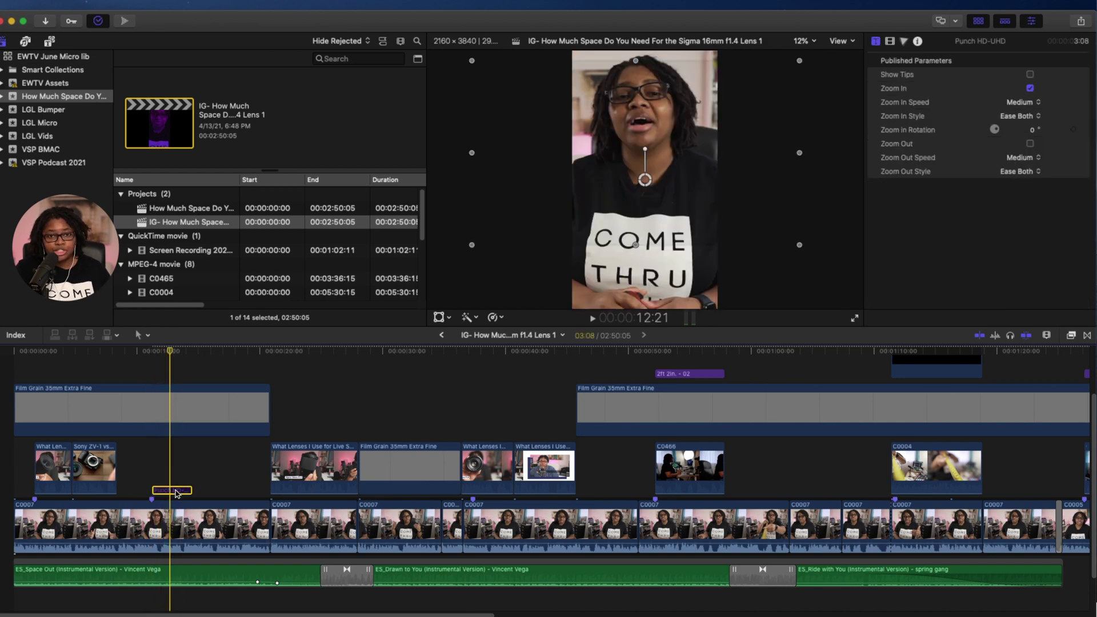
pyautogui.click(150, 355)
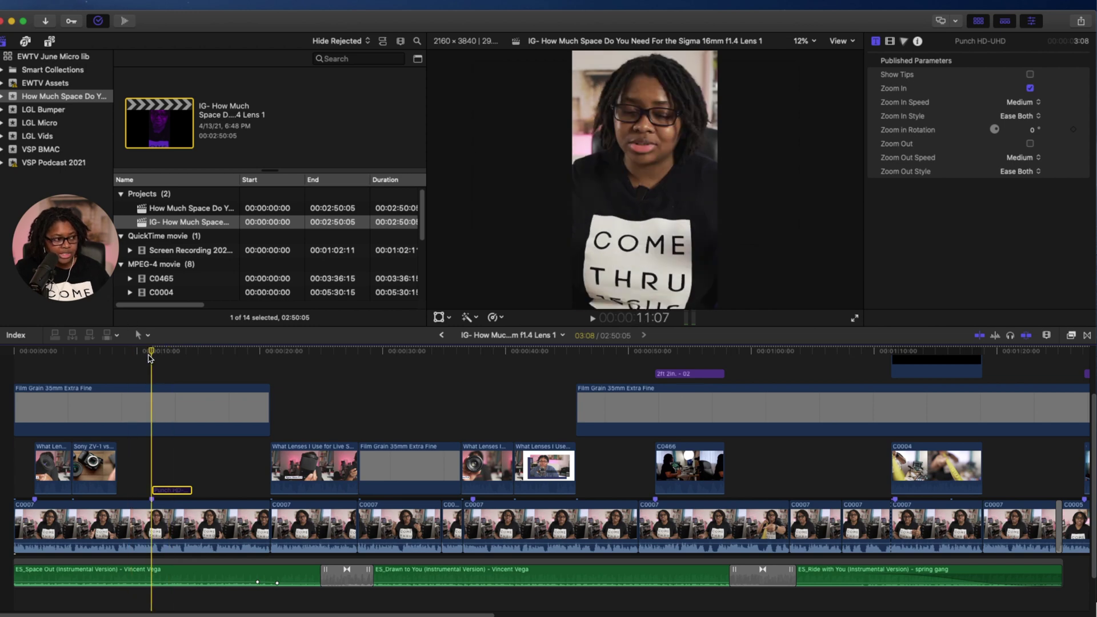
pyautogui.press('v')
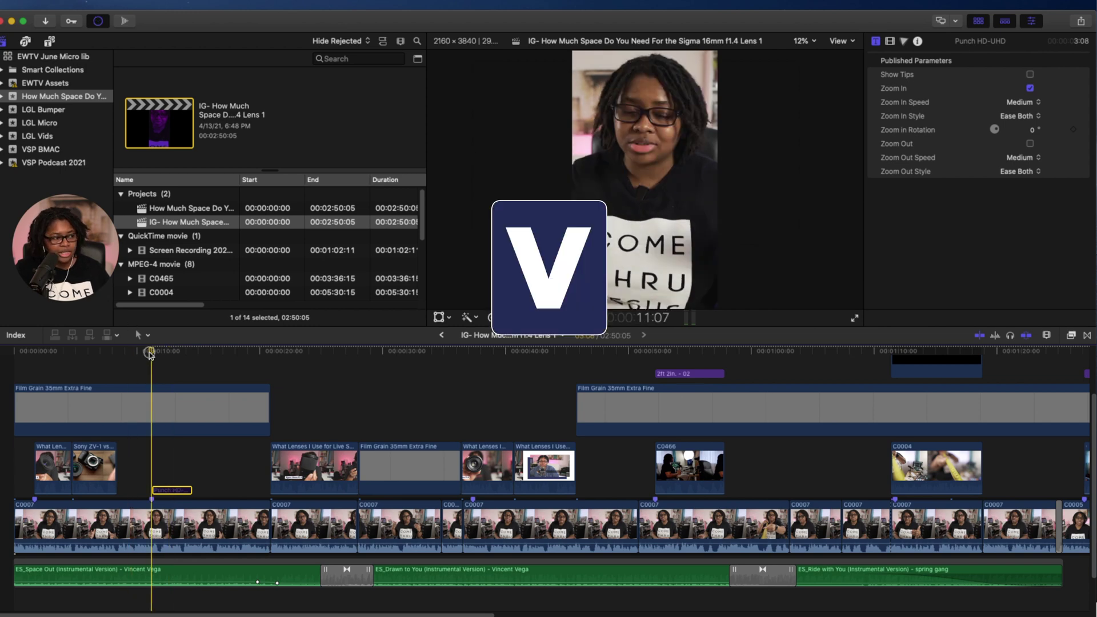
pyautogui.press('space')
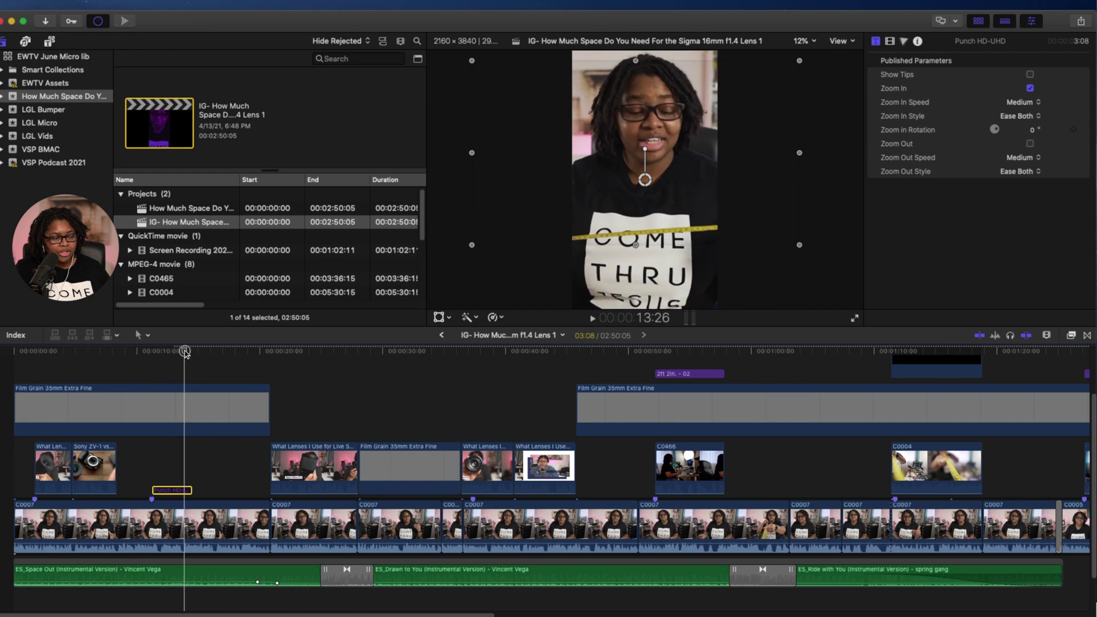
pyautogui.press('space')
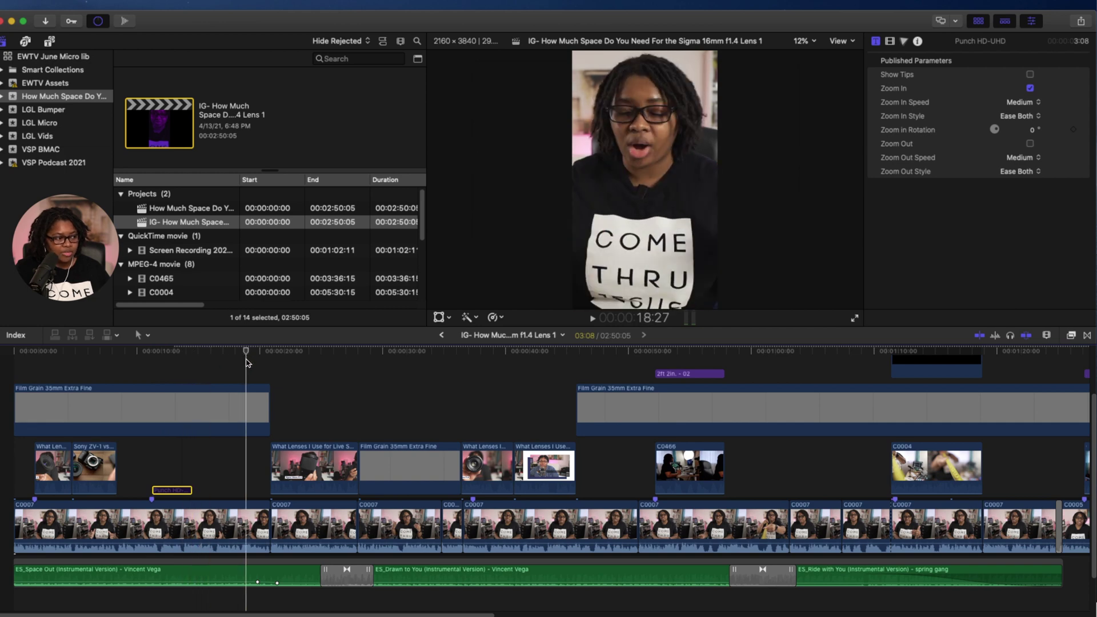
pyautogui.click(244, 414)
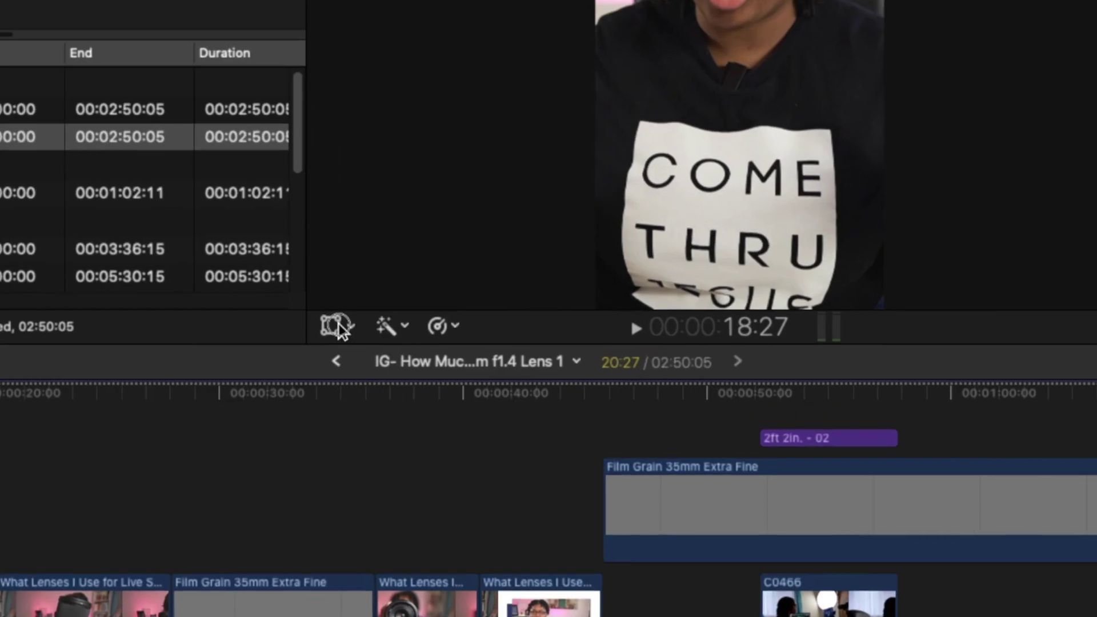
pyautogui.click(438, 318)
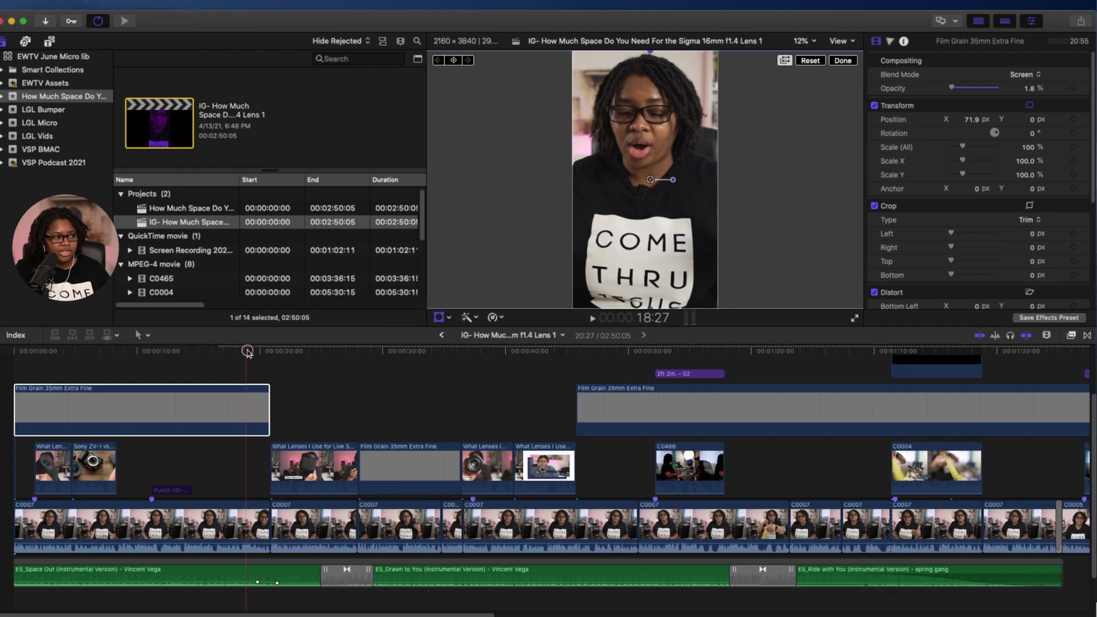
# Set the What Lenses I Use clip's Position X to 74.5 px, centring the Sigma lens
pyautogui.click(311, 470)
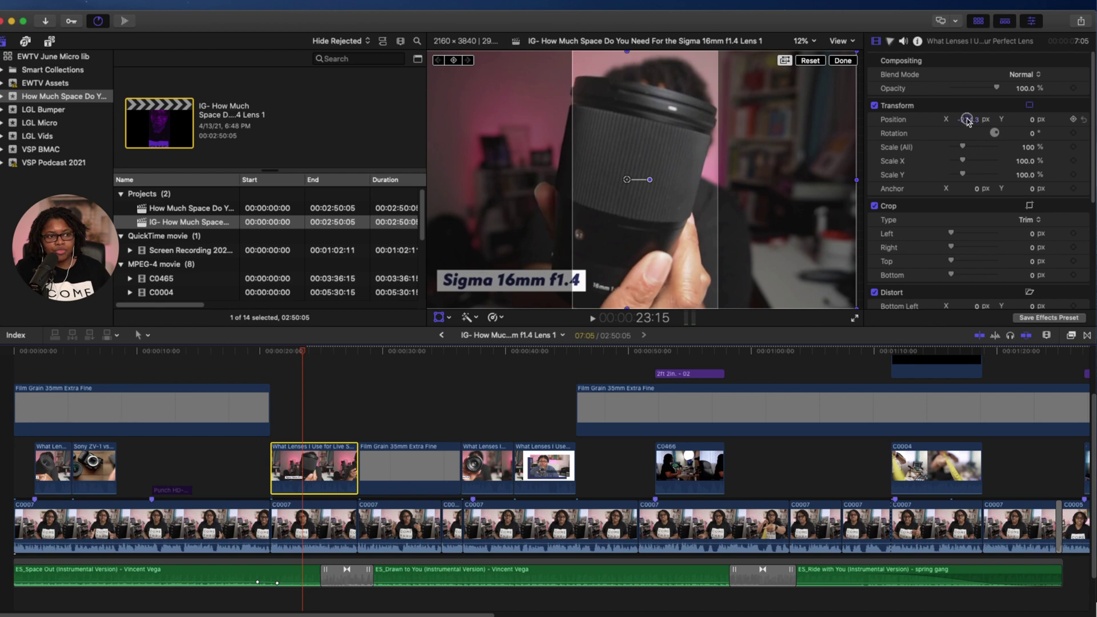
pyautogui.moveTo(965, 119); pyautogui.dragTo(967, 120)
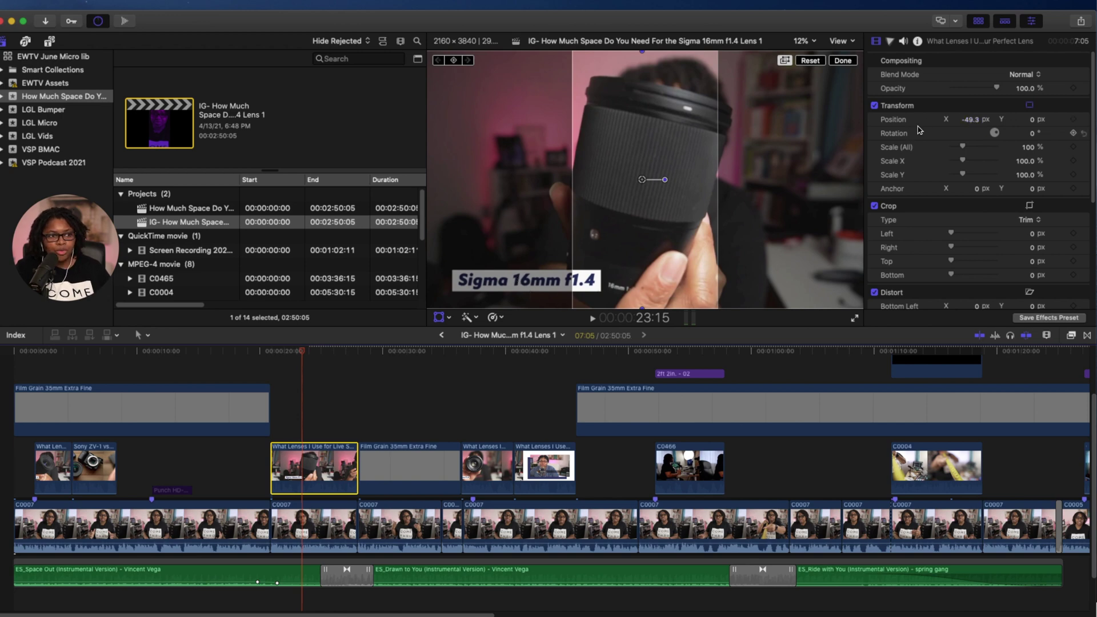
pyautogui.moveTo(965, 119); pyautogui.dragTo(969, 120)
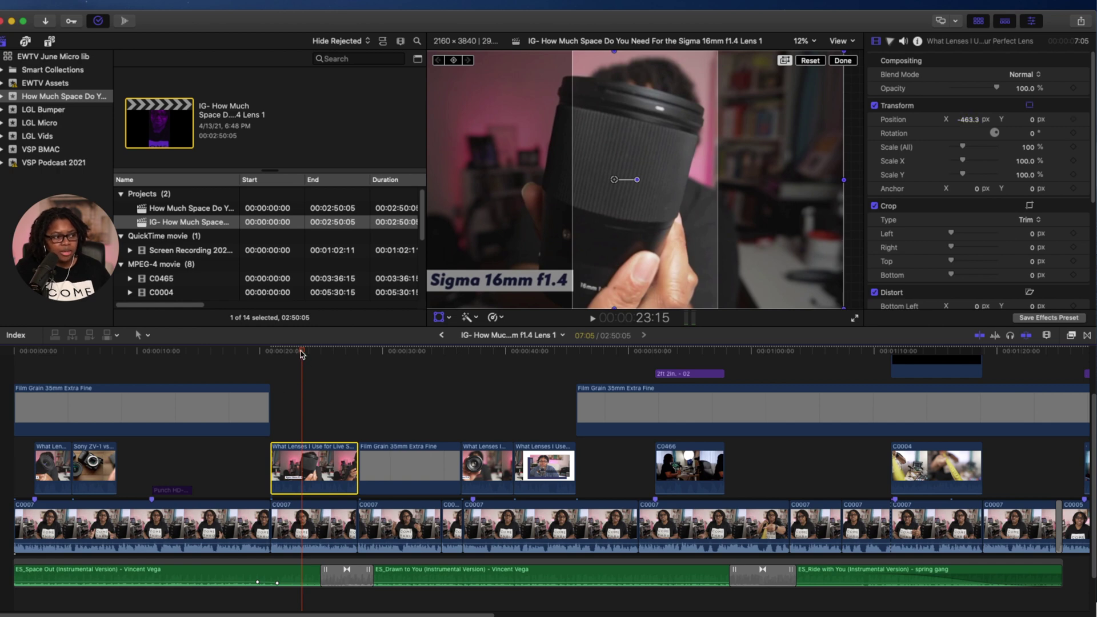
pyautogui.moveTo(307, 350)
pyautogui.mouseDown()
pyautogui.moveTo(317, 349)
pyautogui.moveTo(298, 350)
pyautogui.mouseUp()
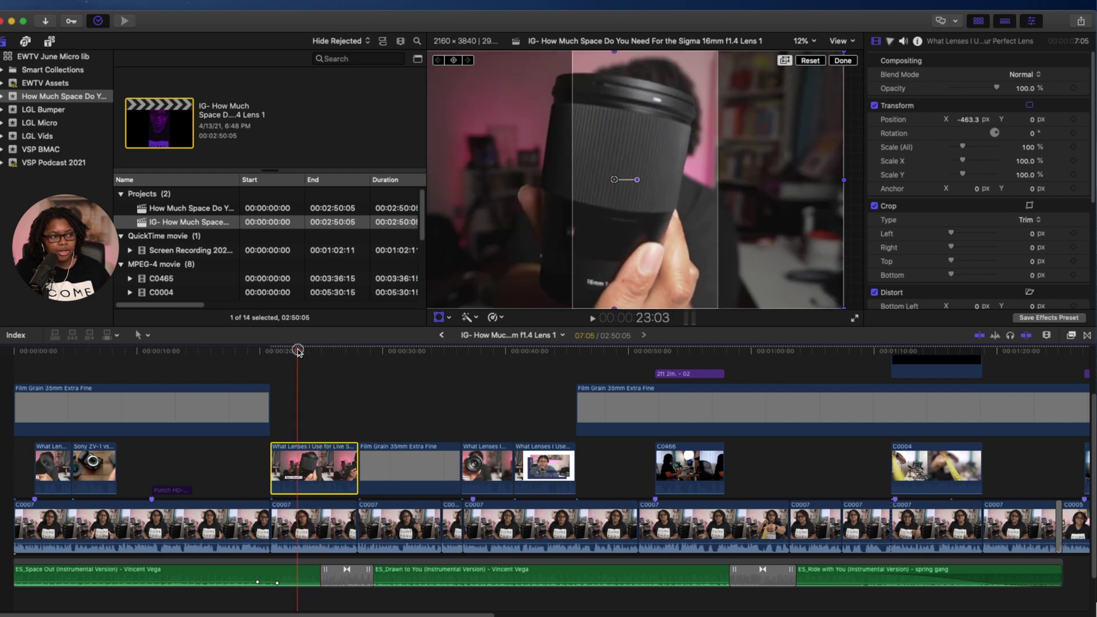
pyautogui.press('super+z')
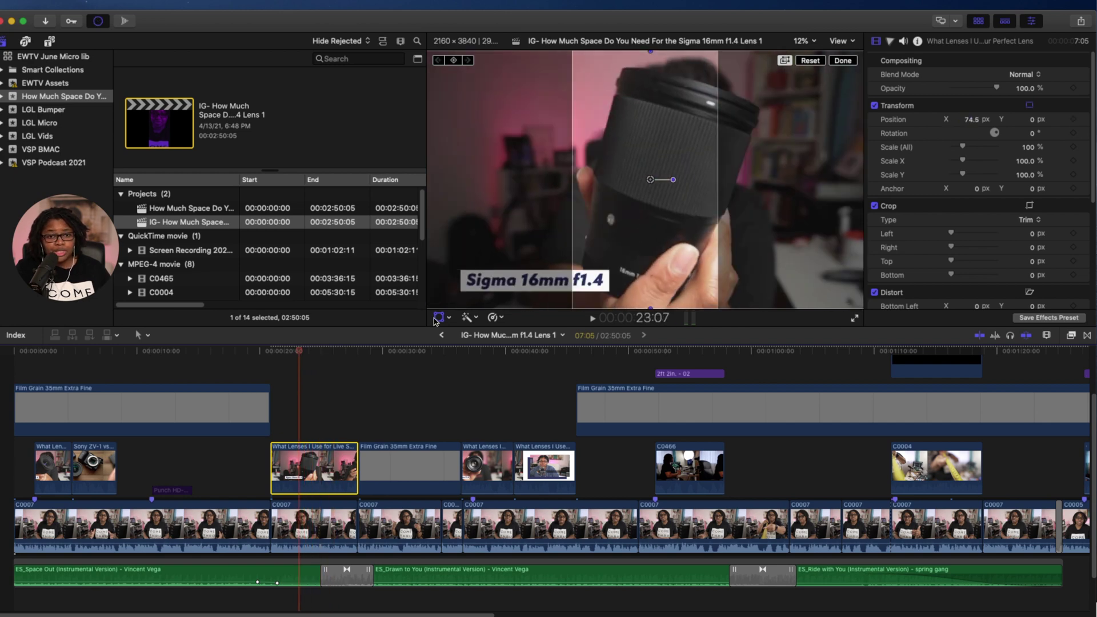
pyautogui.click(436, 319)
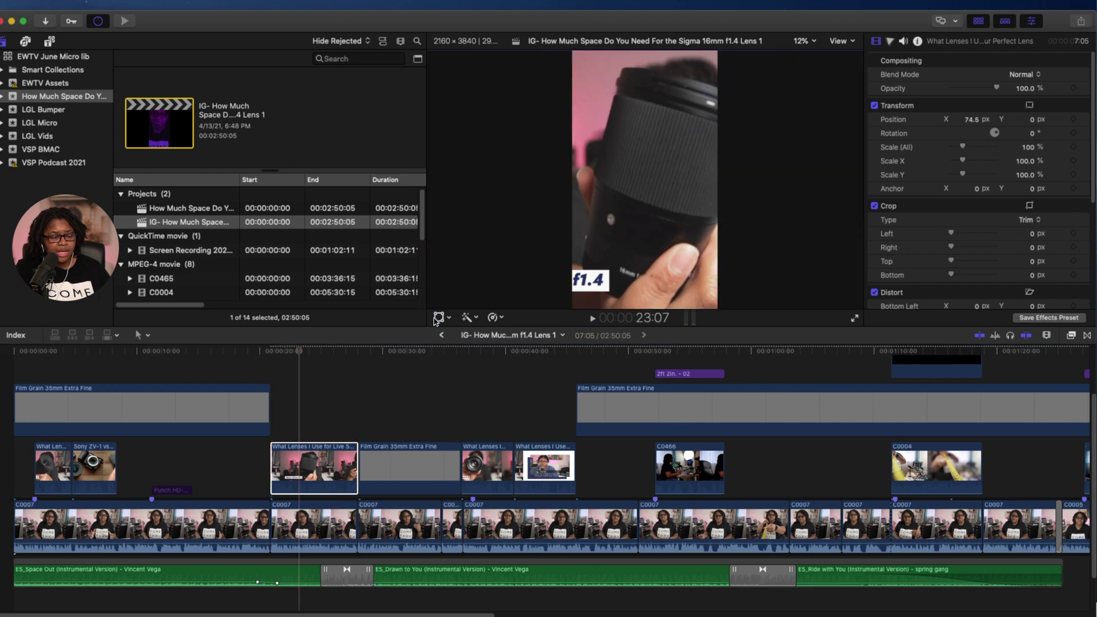
pyautogui.click(313, 467)
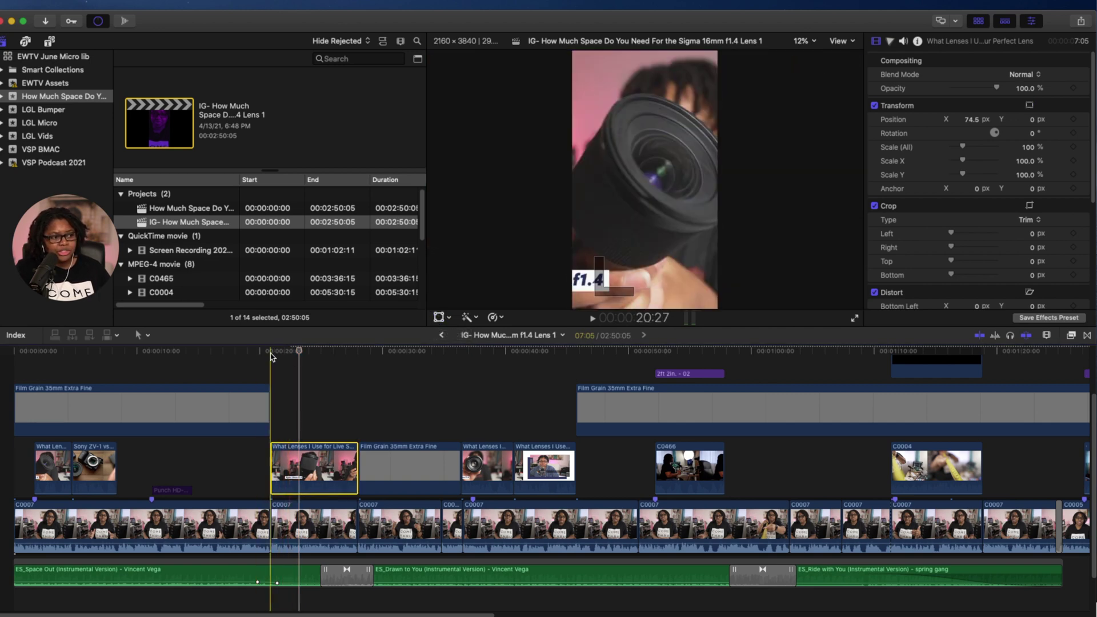